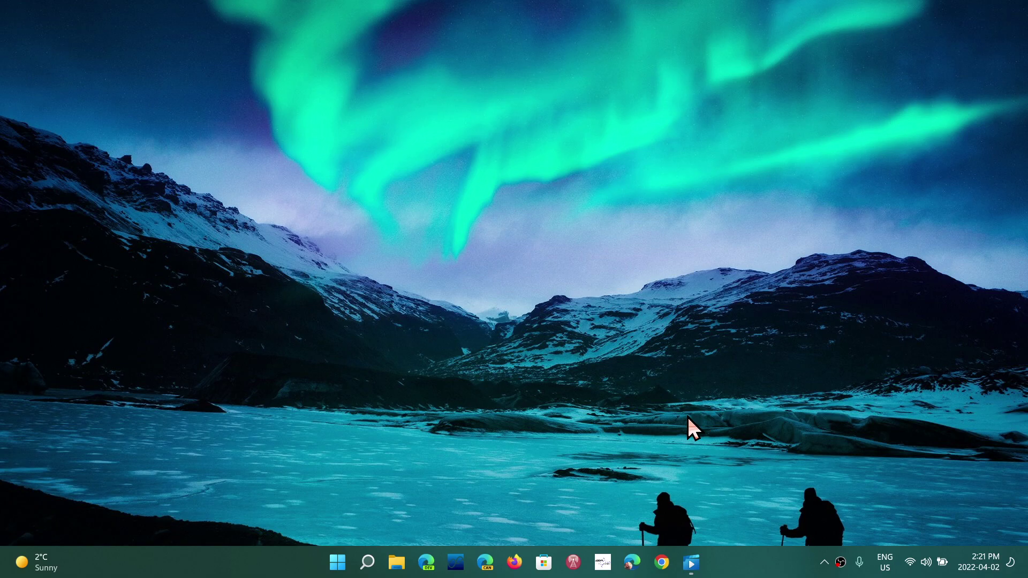
Play the Chrome OS Flex recording full screen and open Space.com from Chrome's New Tab page
{"action": "left_click", "coordinate": [690, 563]}
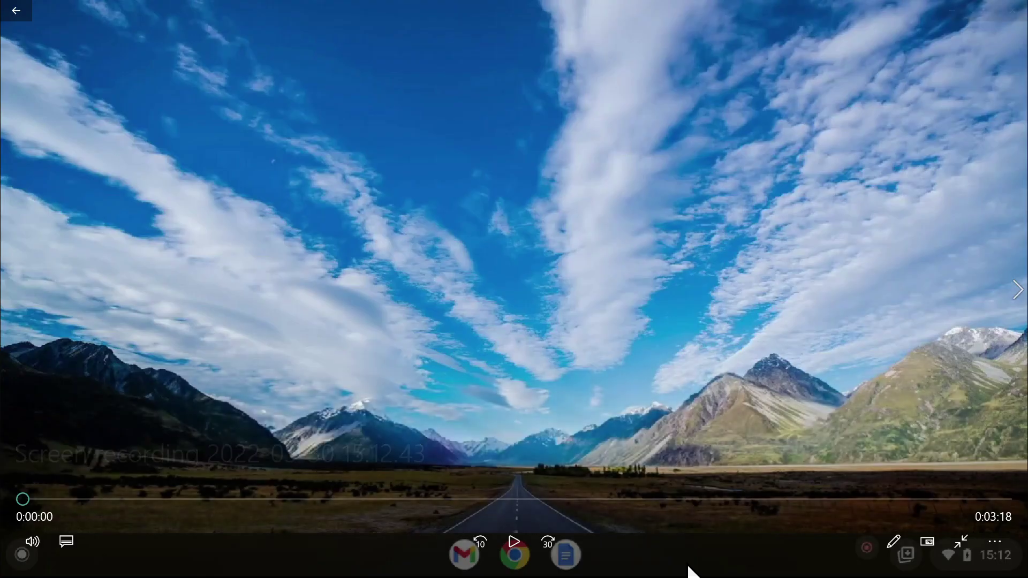
{"action": "left_click", "coordinate": [514, 544]}
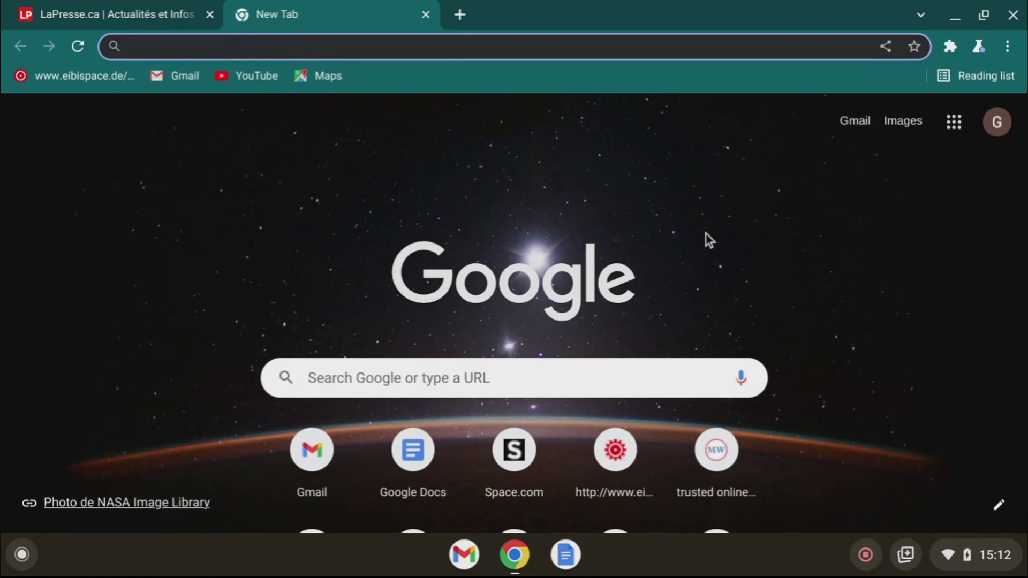
{"action": "left_click", "coordinate": [525, 462]}
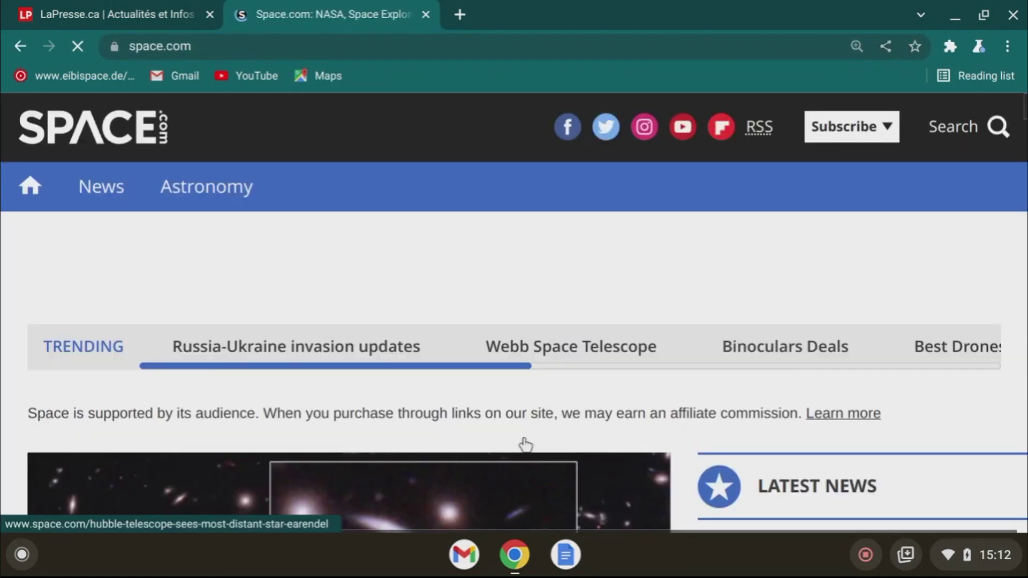
Read down through the latest space news articles on the Space.com homepage
{"action": "scroll", "coordinate": [564, 312], "scroll_direction": "down", "scroll_amount": 2}
{"action": "scroll", "coordinate": [564, 312], "scroll_direction": "down", "scroll_amount": 5}
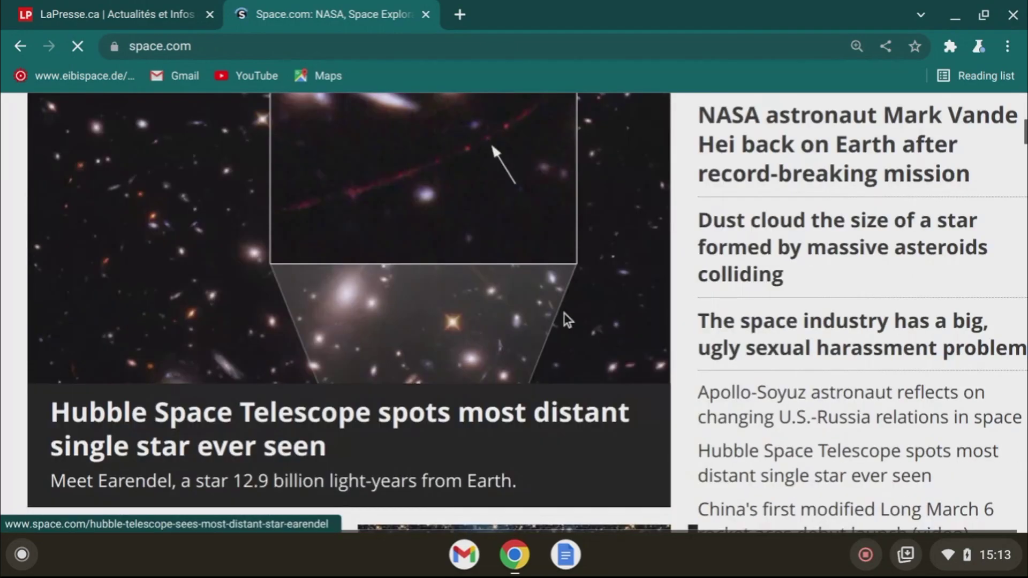
{"action": "scroll", "coordinate": [564, 312], "scroll_direction": "down", "scroll_amount": 5}
{"action": "scroll", "coordinate": [564, 313], "scroll_direction": "down", "scroll_amount": 5}
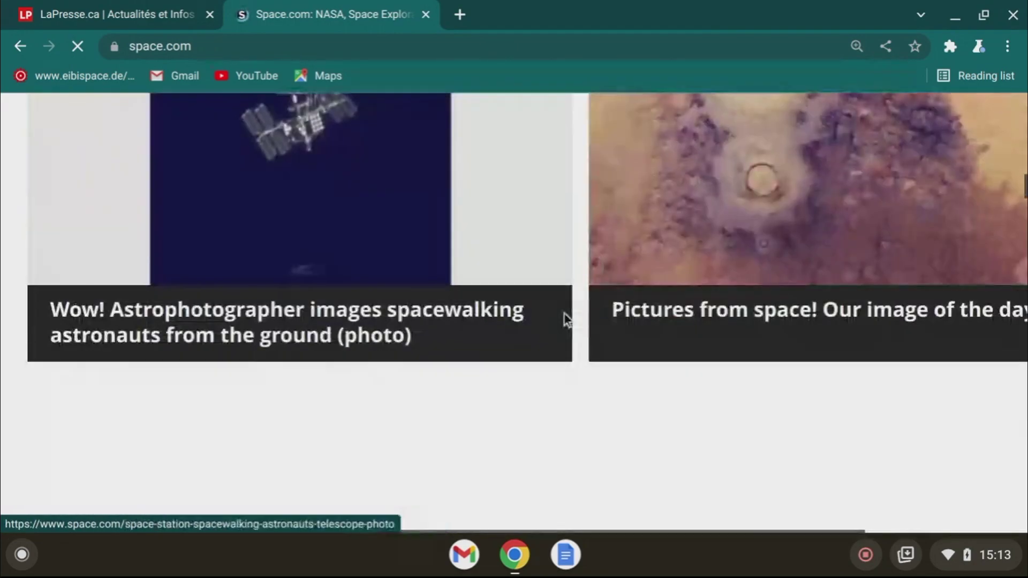
{"action": "scroll", "coordinate": [564, 313], "scroll_direction": "down", "scroll_amount": 5}
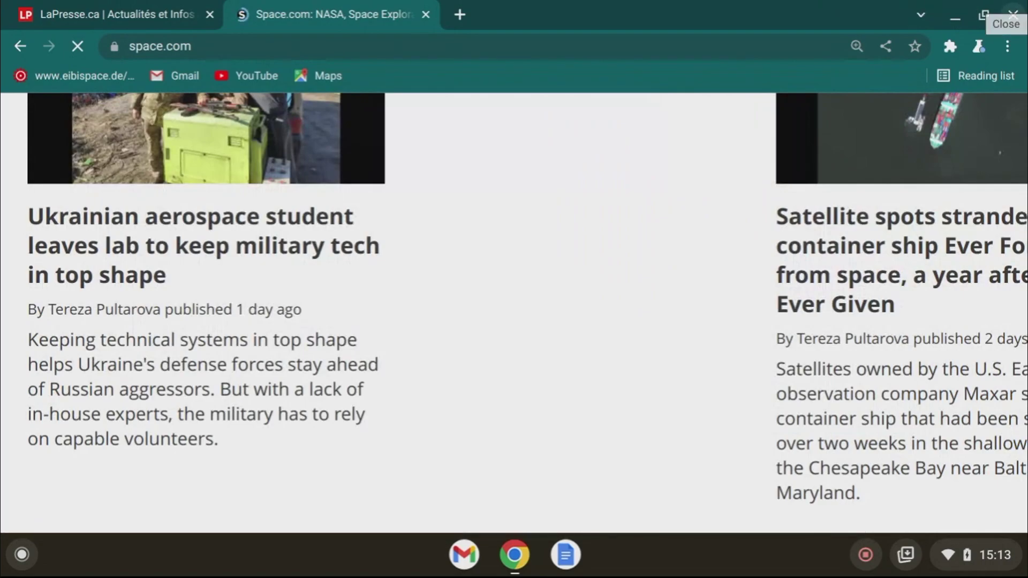
Close the Chrome window, then glance at the quick settings panel and dismiss it
{"action": "left_click", "coordinate": [1015, 20]}
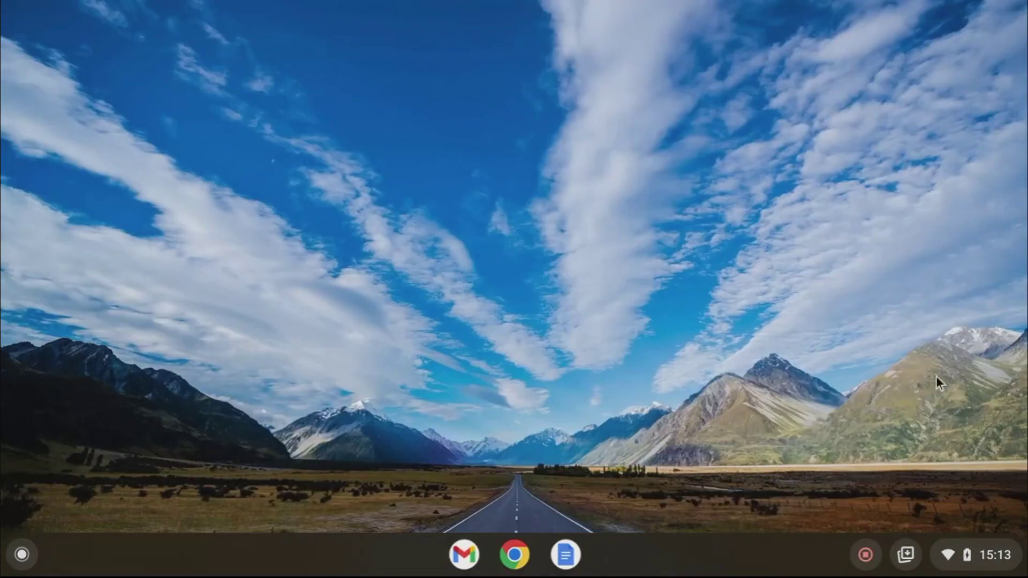
{"action": "left_click", "coordinate": [992, 562]}
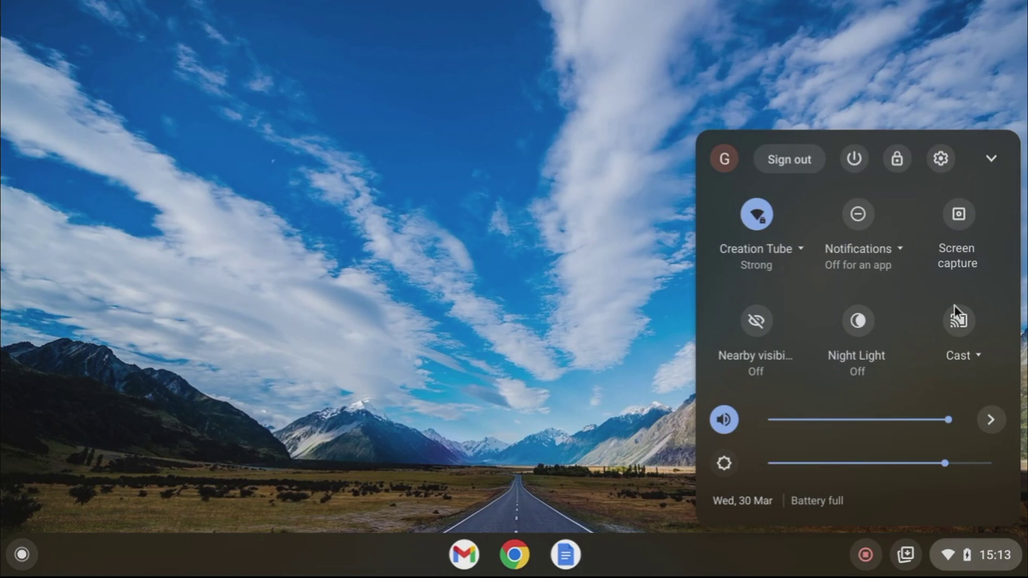
{"action": "left_click", "coordinate": [661, 355]}
Browse the app launcher's apps, such as Chrome, Zoom, Files, Gmail, Docs and YouTube
{"action": "key", "text": "super"}
{"action": "key", "text": "super"}
{"action": "key", "text": "super"}
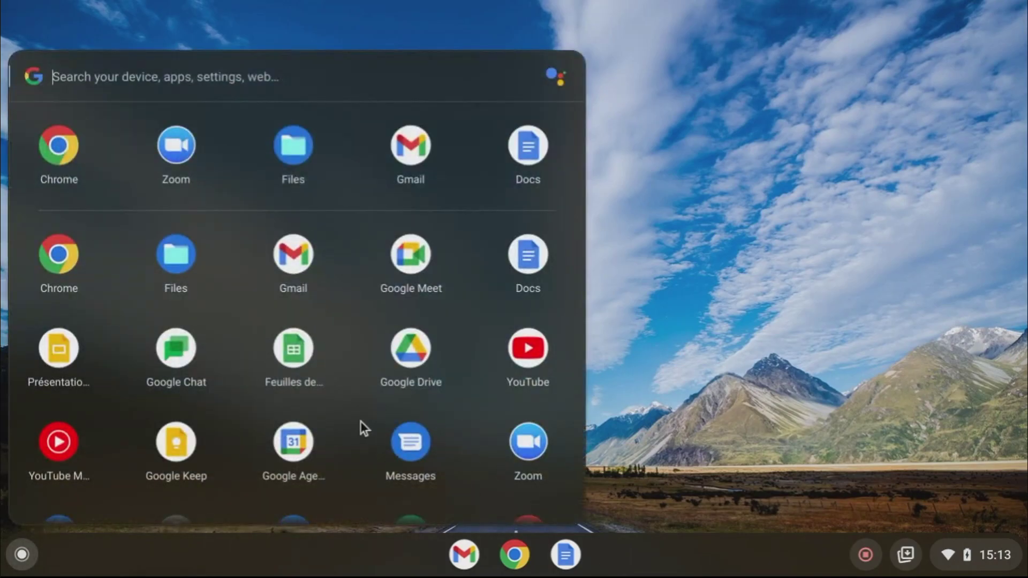
{"action": "scroll", "coordinate": [361, 421], "scroll_direction": "down", "scroll_amount": 3}
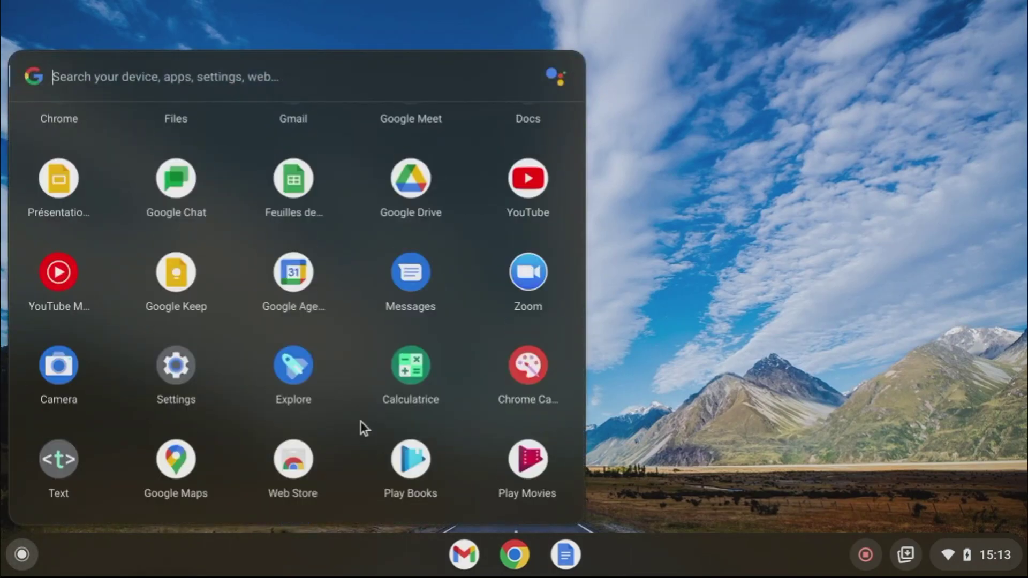
{"action": "scroll", "coordinate": [360, 421], "scroll_direction": "up", "scroll_amount": 3}
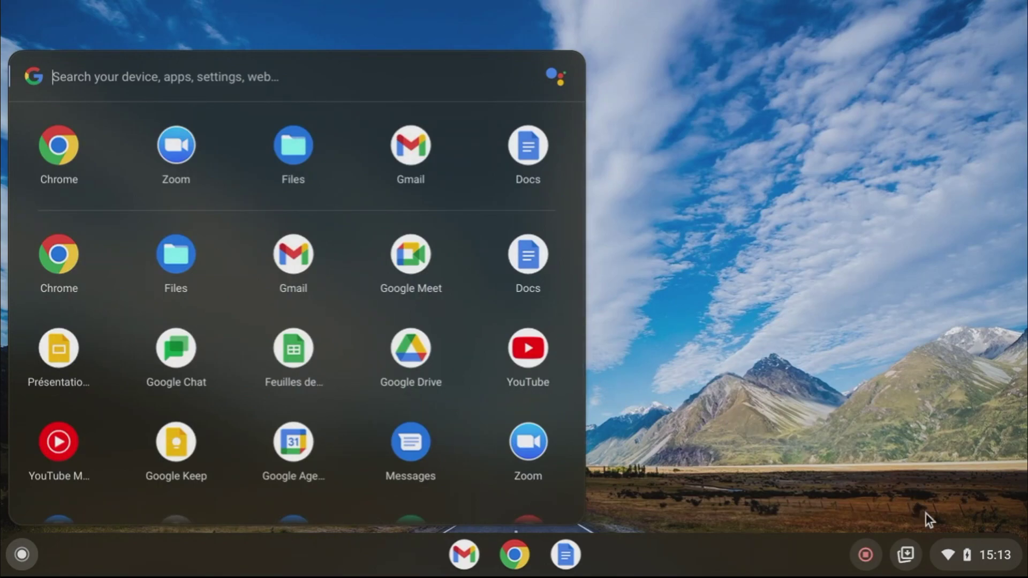
Open system Settings and look through the Device and Personalisation sections
{"action": "left_click", "coordinate": [987, 561]}
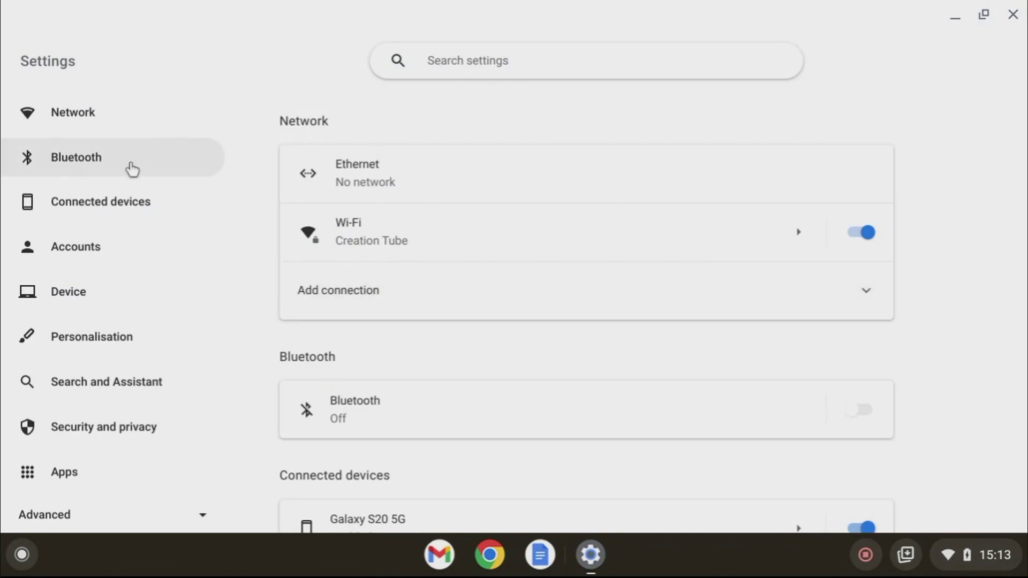
{"action": "scroll", "coordinate": [131, 198], "scroll_direction": "down", "scroll_amount": 3}
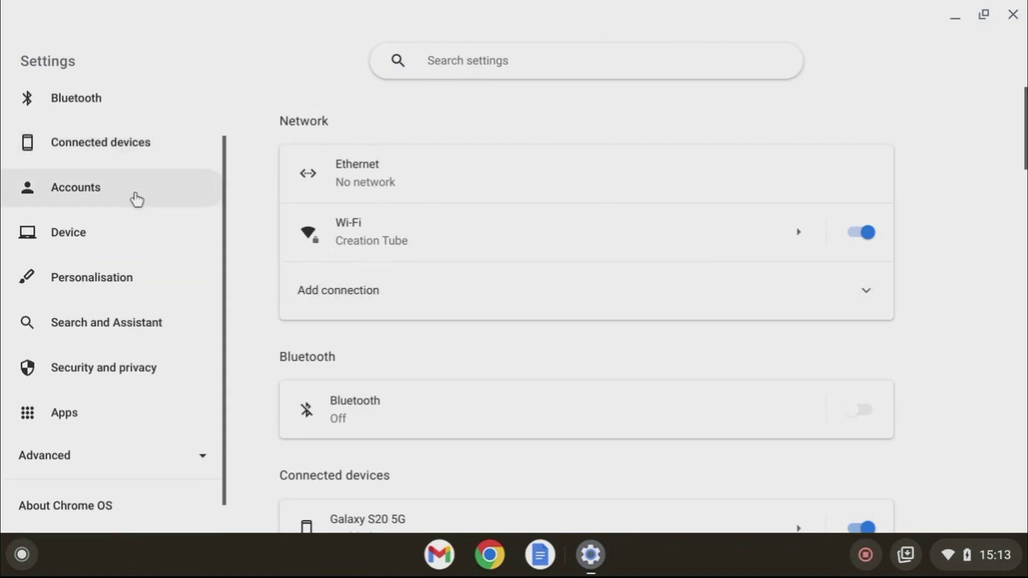
{"action": "left_click", "coordinate": [109, 244]}
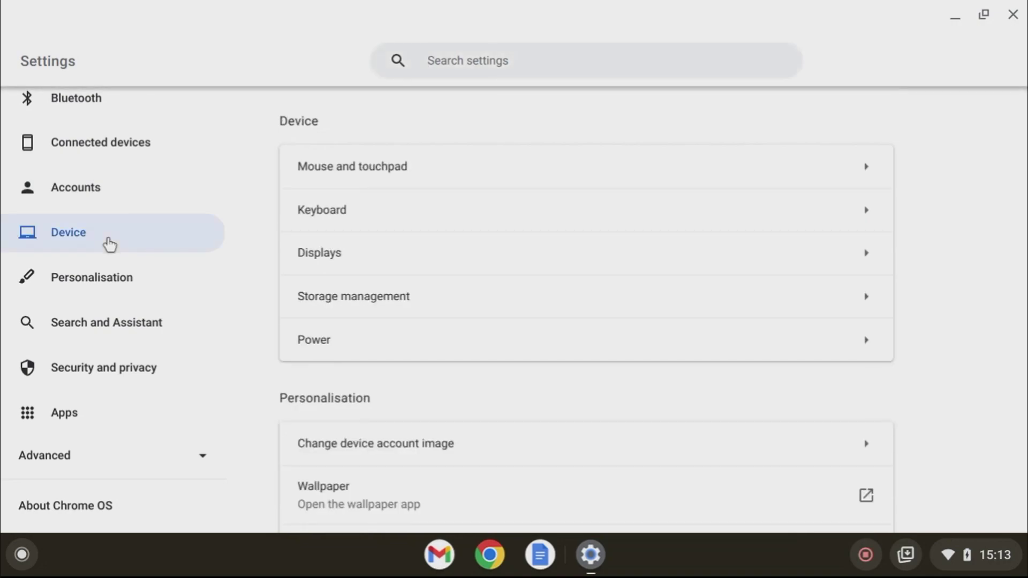
{"action": "left_click", "coordinate": [110, 292]}
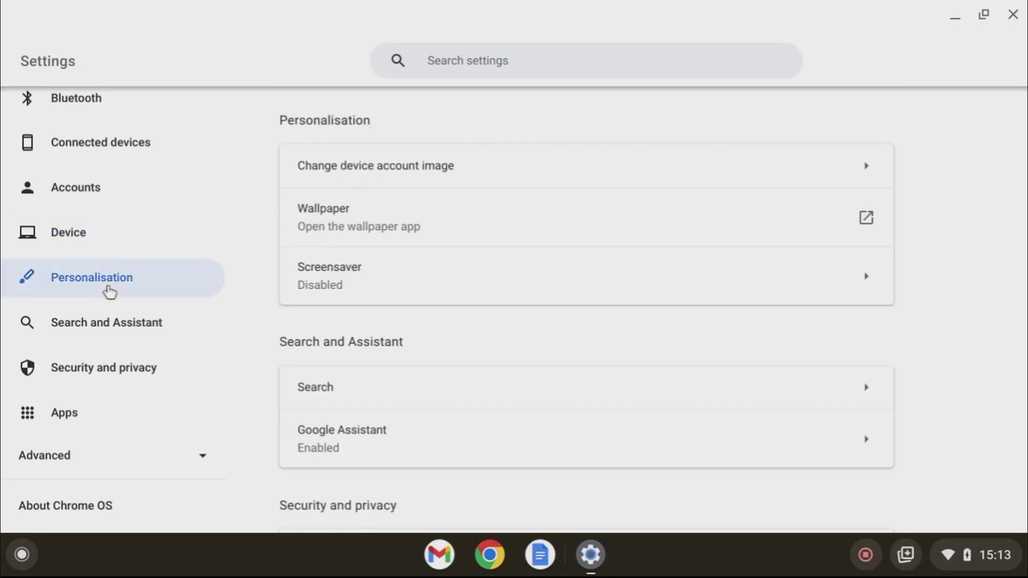
{"action": "scroll", "coordinate": [109, 292], "scroll_direction": "down", "scroll_amount": 1}
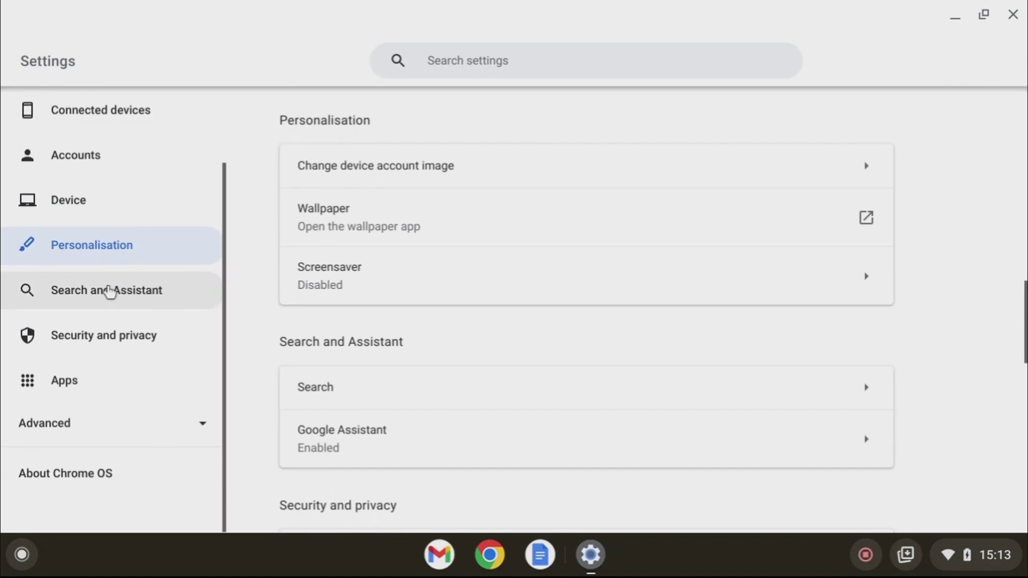
{"action": "scroll", "coordinate": [426, 233], "scroll_direction": "down", "scroll_amount": 12}
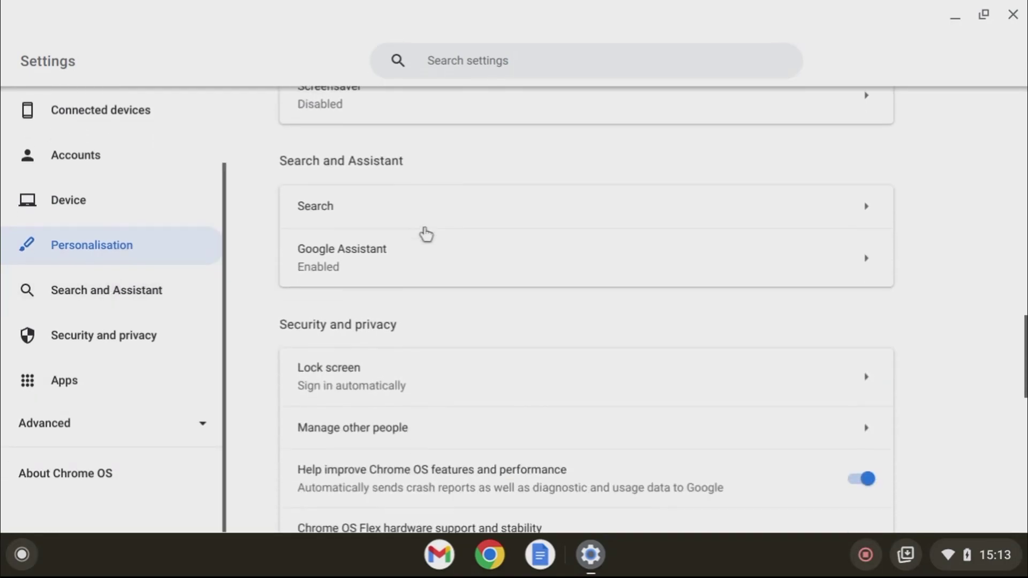
{"action": "scroll", "coordinate": [425, 233], "scroll_direction": "up", "scroll_amount": 5}
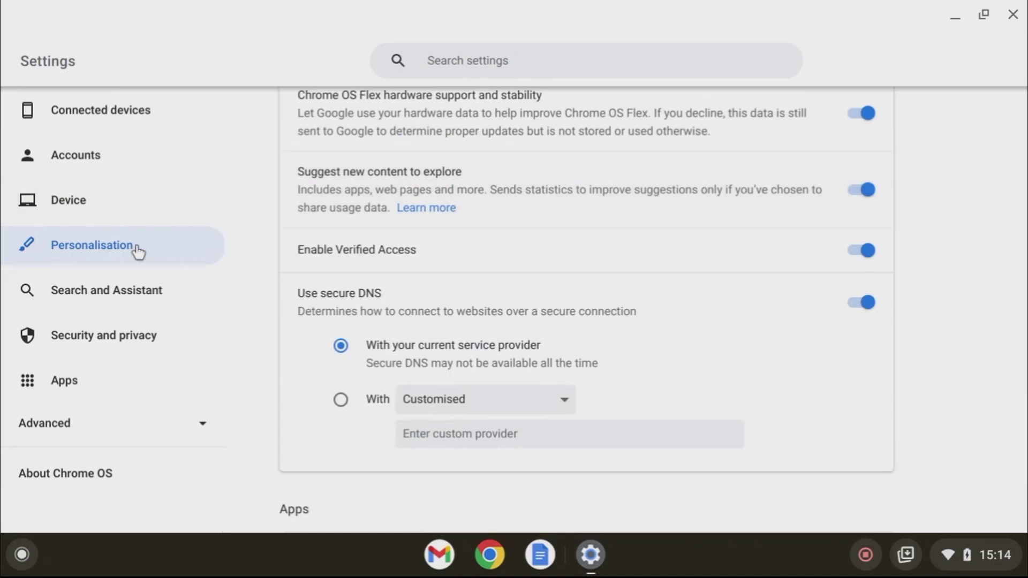
Show Security and privacy, with secure DNS on using the current service provider
{"action": "left_click", "coordinate": [130, 347]}
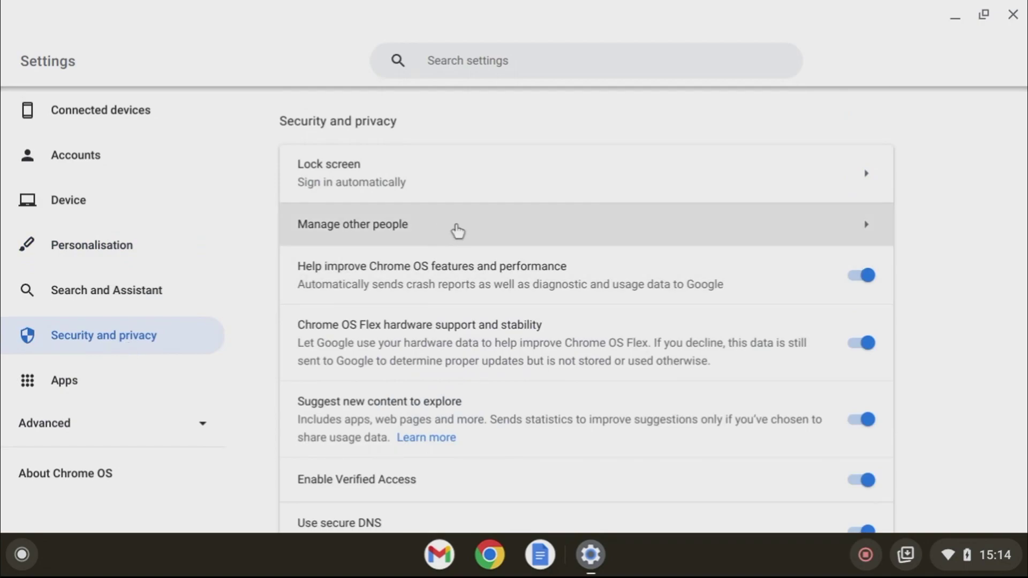
{"action": "scroll", "coordinate": [458, 231], "scroll_direction": "down", "scroll_amount": 4}
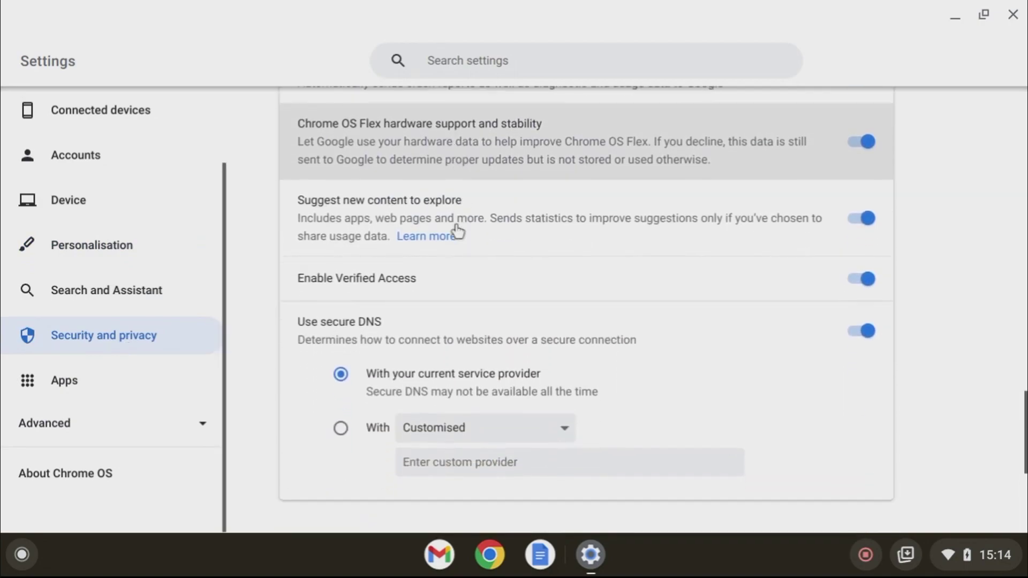
{"action": "scroll", "coordinate": [114, 322], "scroll_direction": "up", "scroll_amount": 2}
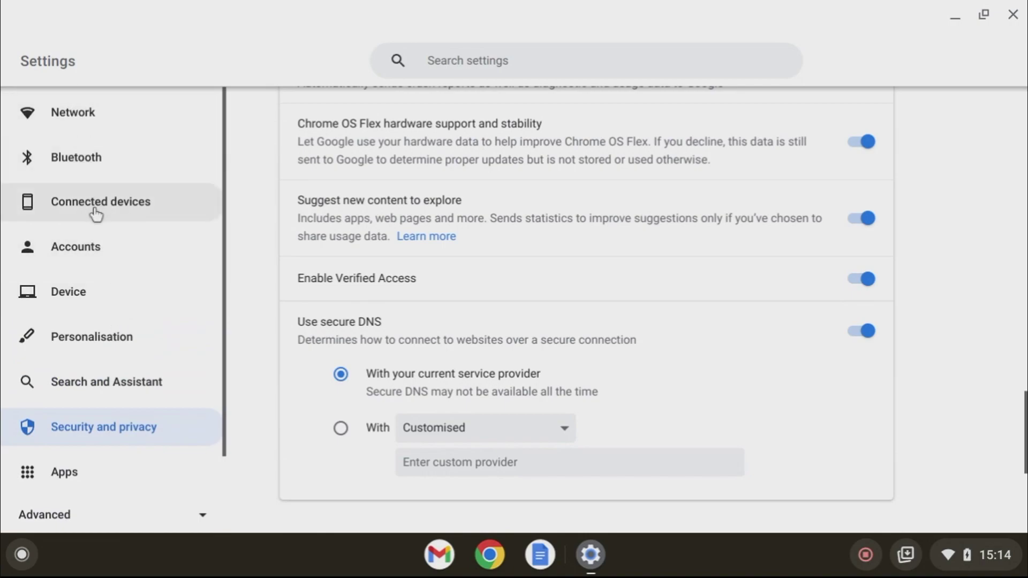
Go to the Personalisation settings and scroll down through the Settings page
{"action": "left_click", "coordinate": [102, 346]}
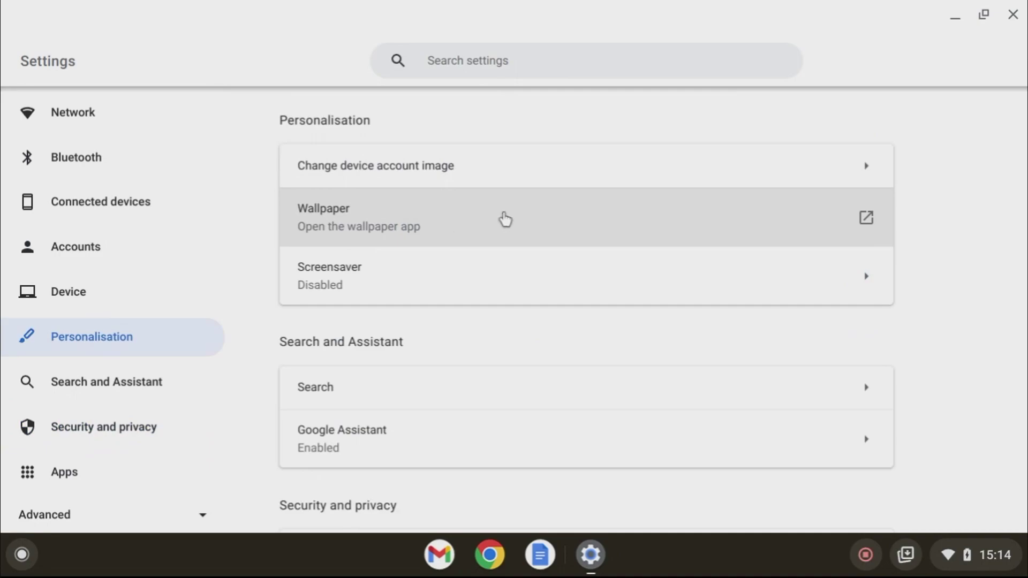
{"action": "scroll", "coordinate": [506, 219], "scroll_direction": "down", "scroll_amount": 5}
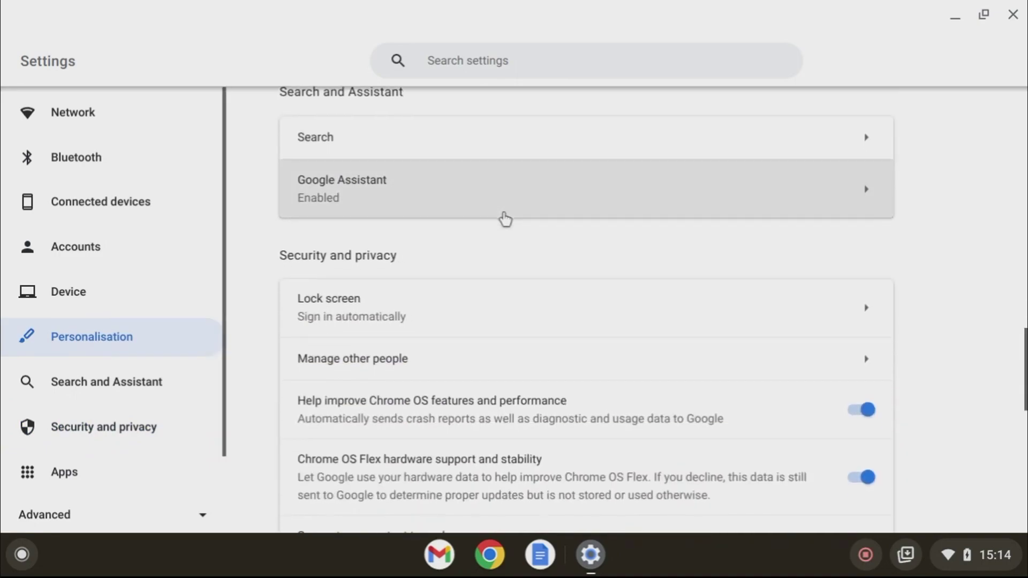
{"action": "scroll", "coordinate": [506, 219], "scroll_direction": "down", "scroll_amount": 1}
{"action": "scroll", "coordinate": [505, 220], "scroll_direction": "down", "scroll_amount": 8}
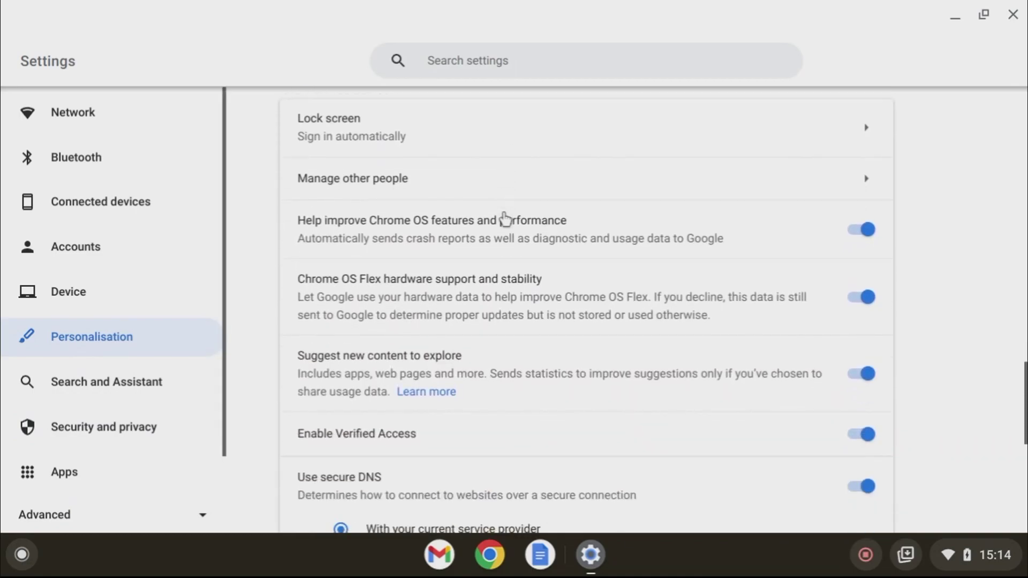
{"action": "scroll", "coordinate": [505, 220], "scroll_direction": "down", "scroll_amount": 2}
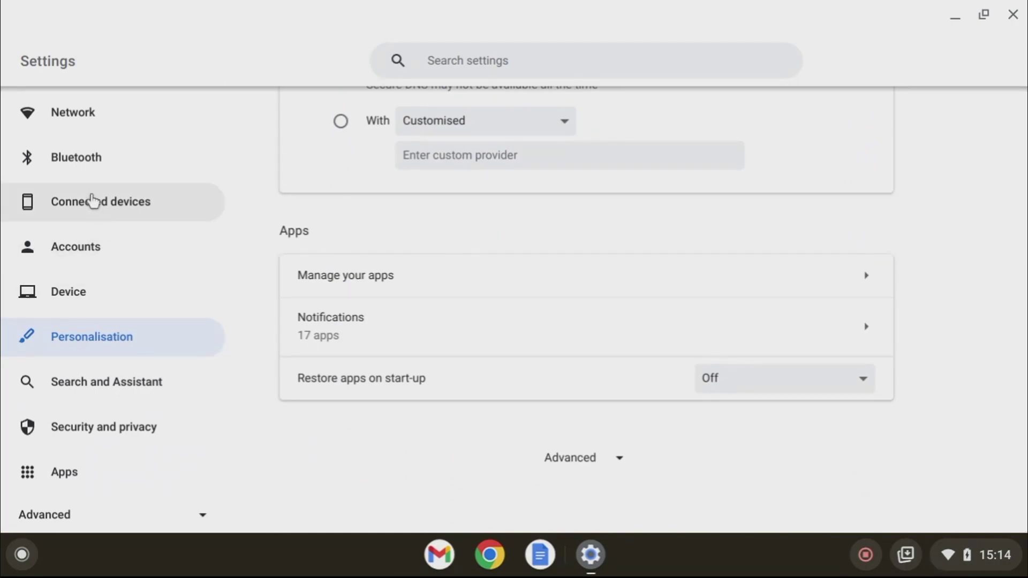
{"action": "scroll", "coordinate": [96, 307], "scroll_direction": "down", "scroll_amount": 2}
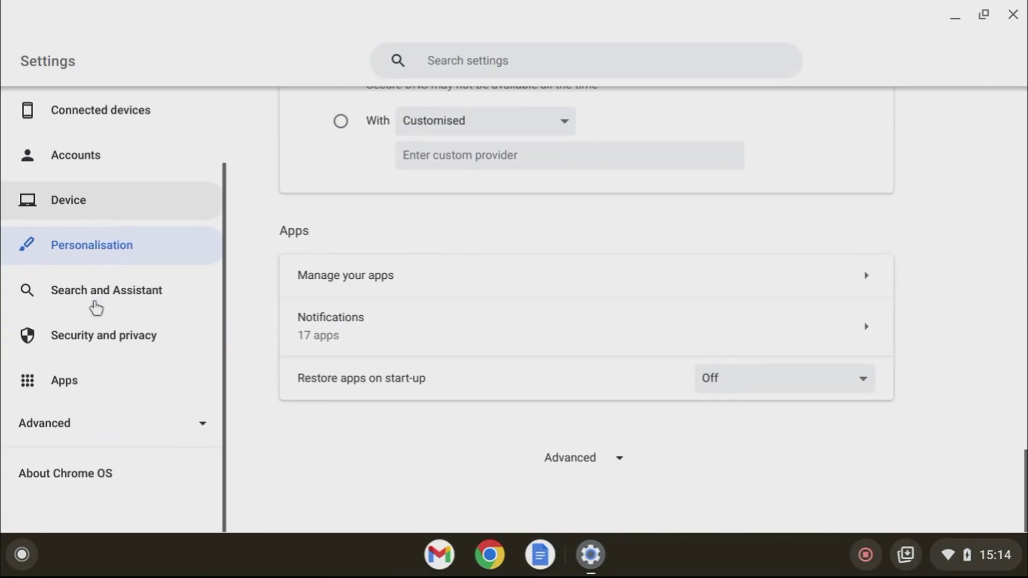
Expand Advanced settings to list Date and time, Files, Print and scan, and Reset settings
{"action": "left_click", "coordinate": [107, 437]}
{"action": "scroll", "coordinate": [110, 439], "scroll_direction": "down", "scroll_amount": 3}
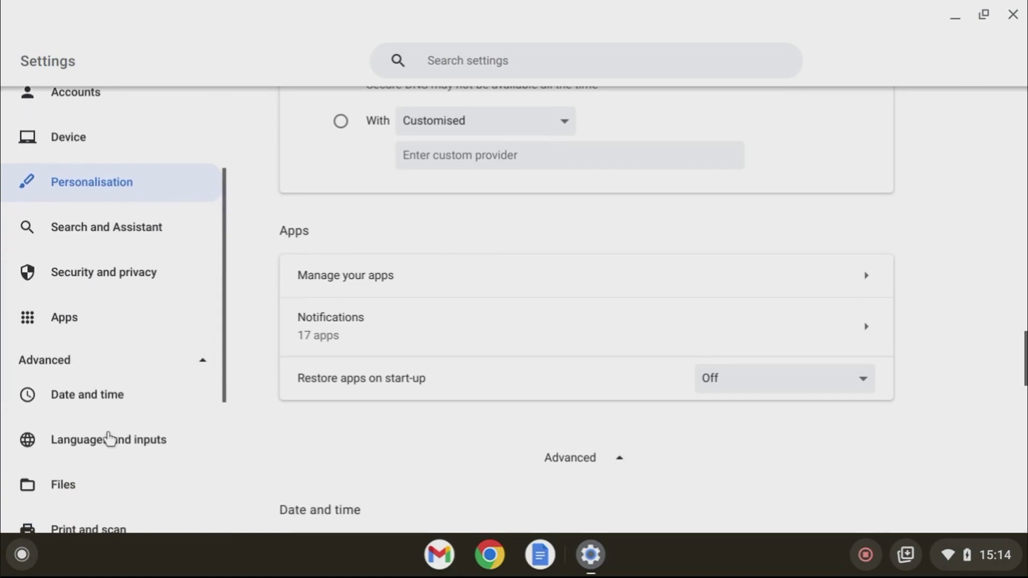
{"action": "scroll", "coordinate": [110, 439], "scroll_direction": "down", "scroll_amount": 3}
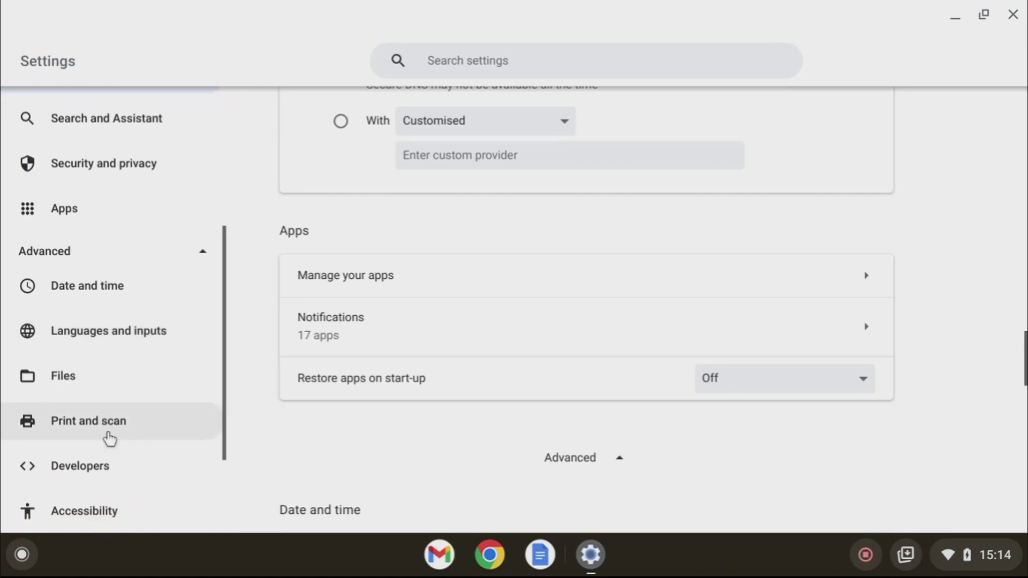
{"action": "scroll", "coordinate": [110, 439], "scroll_direction": "down", "scroll_amount": 1}
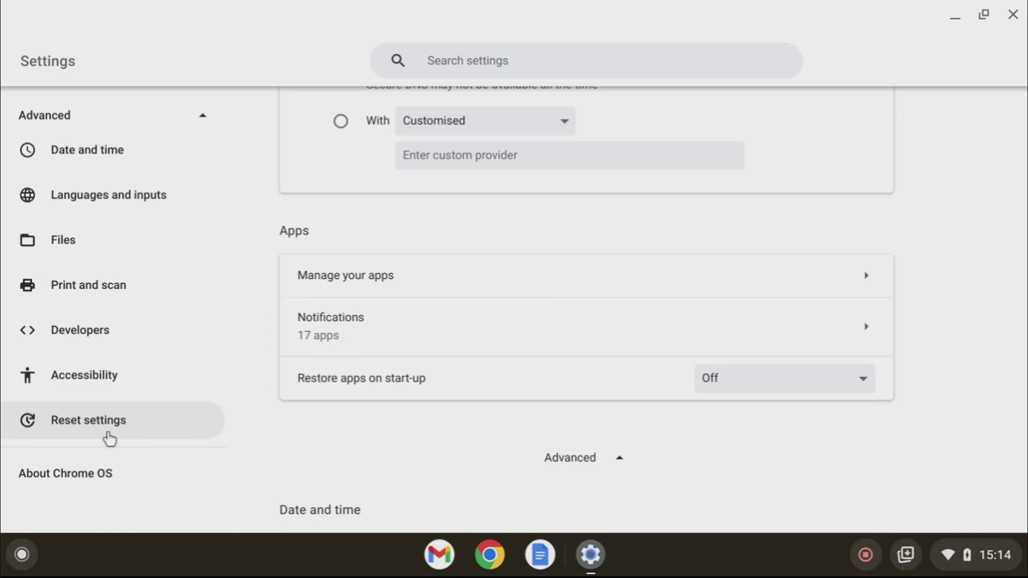
Confirm on About Chrome OS that the device is up to date, then view What's new
{"action": "left_click", "coordinate": [99, 474]}
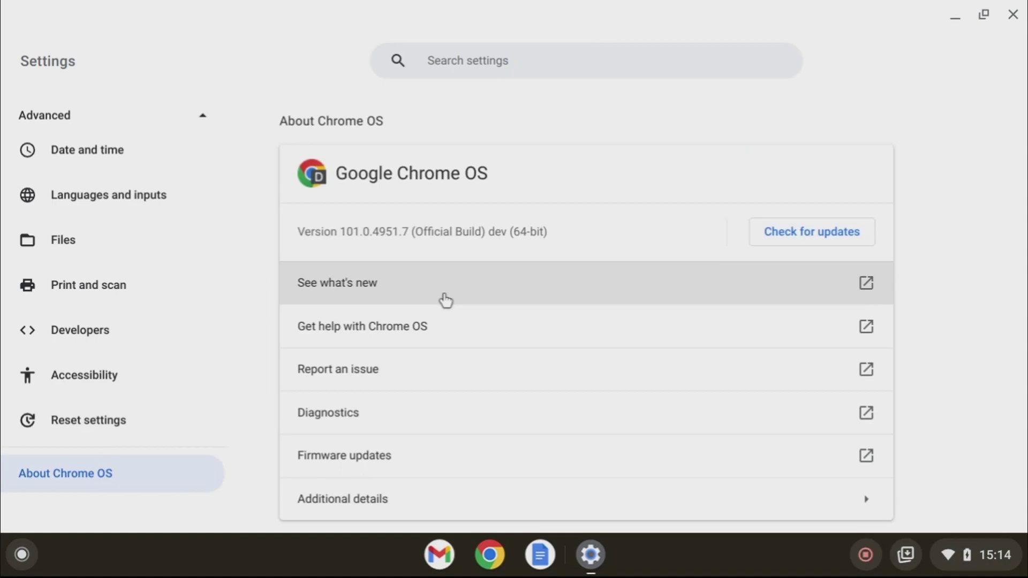
{"action": "left_click", "coordinate": [809, 233]}
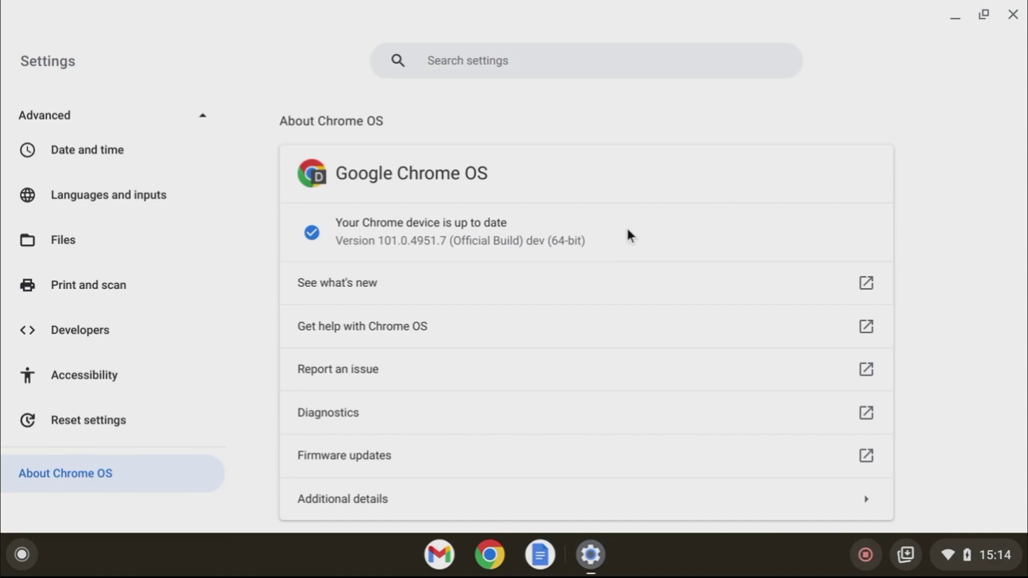
{"action": "left_click", "coordinate": [402, 298]}
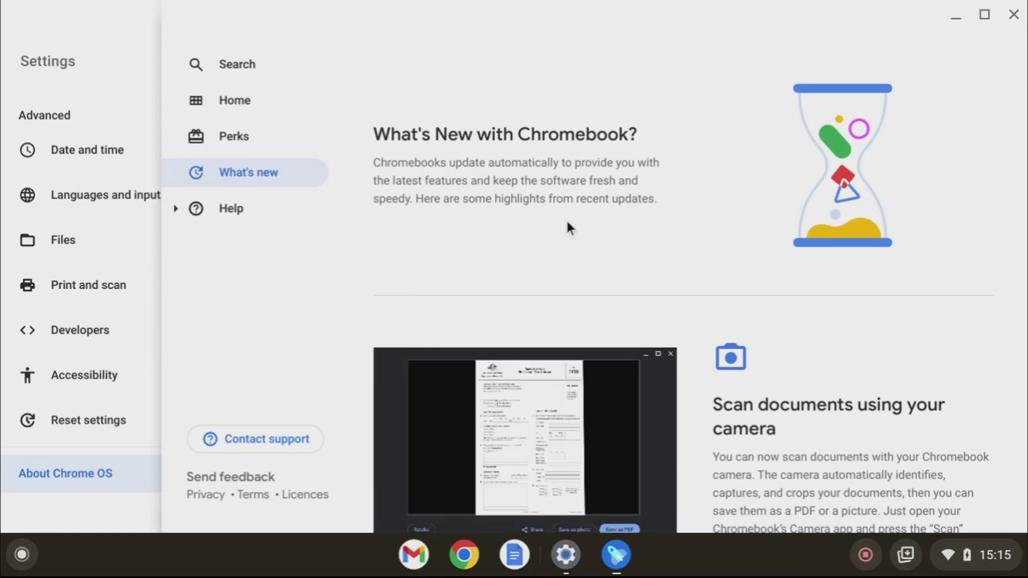
Scroll the What's new highlights, then close it and Settings to return to the desktop
{"action": "scroll", "coordinate": [568, 223], "scroll_direction": "down", "scroll_amount": 15}
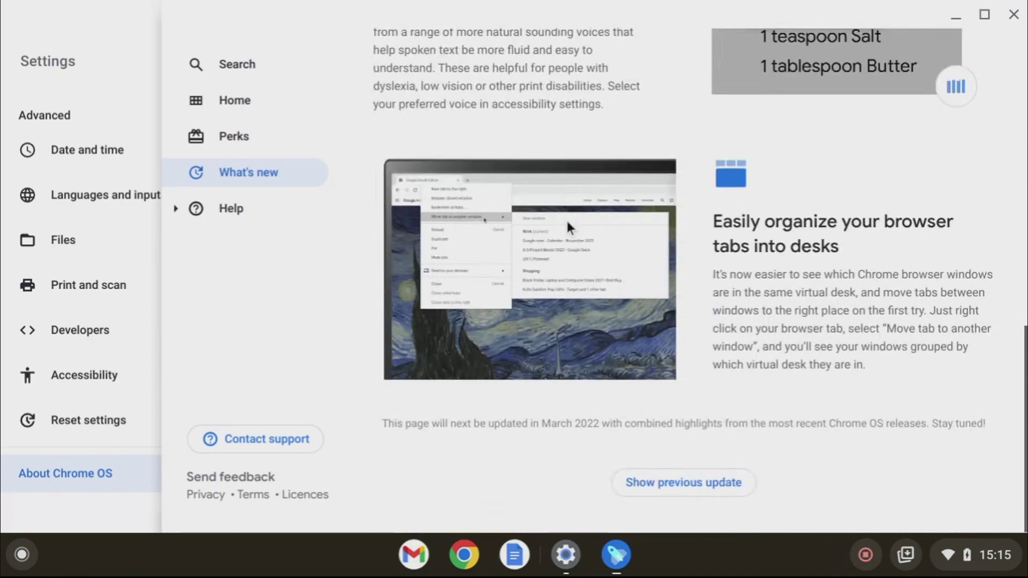
{"action": "left_click", "coordinate": [1019, 22]}
{"action": "left_click", "coordinate": [1019, 22]}
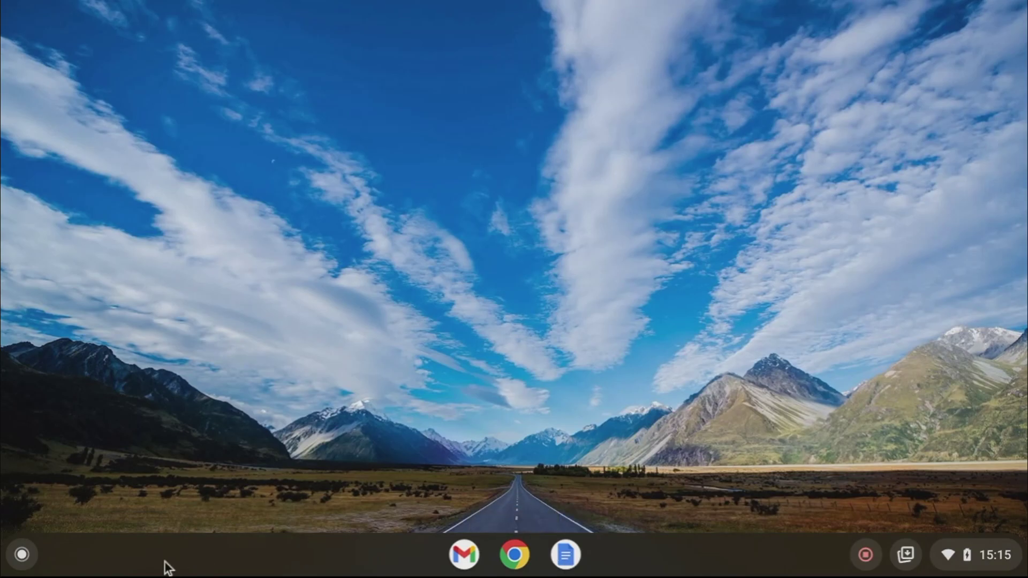
{"action": "left_click", "coordinate": [22, 554]}
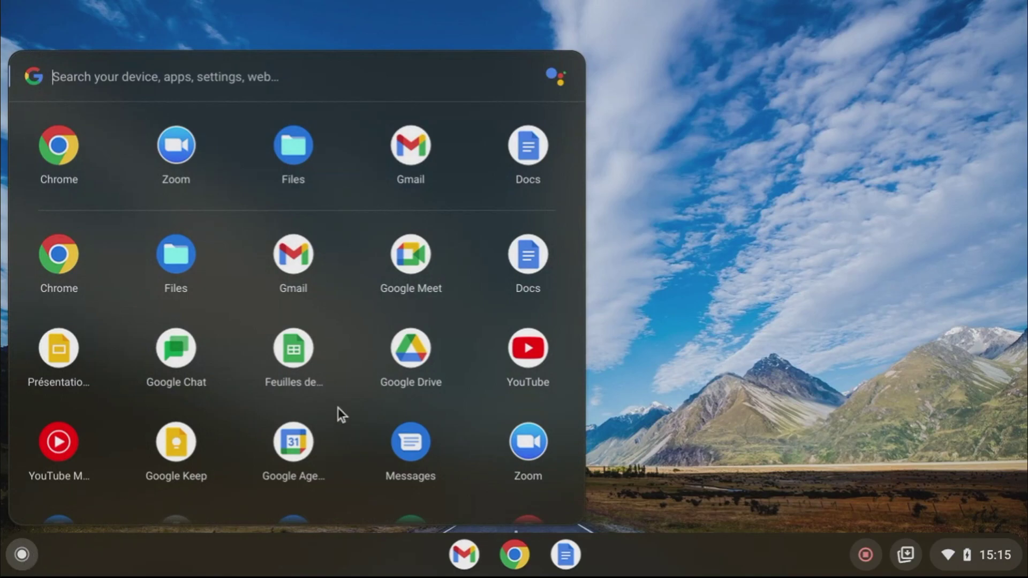
{"action": "scroll", "coordinate": [338, 413], "scroll_direction": "down", "scroll_amount": 2}
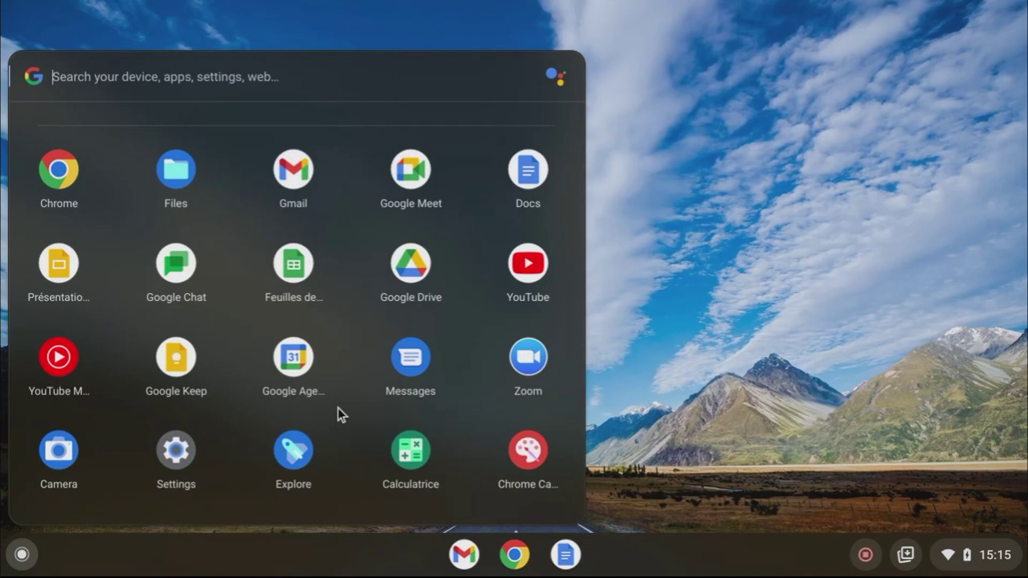
{"action": "scroll", "coordinate": [338, 413], "scroll_direction": "down", "scroll_amount": 2}
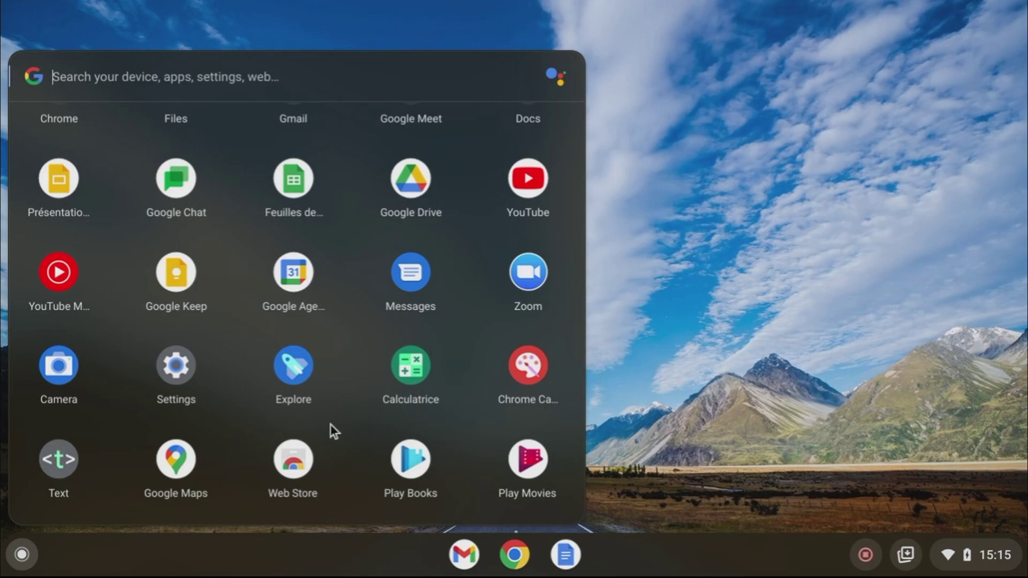
{"action": "scroll", "coordinate": [330, 424], "scroll_direction": "up", "scroll_amount": 3}
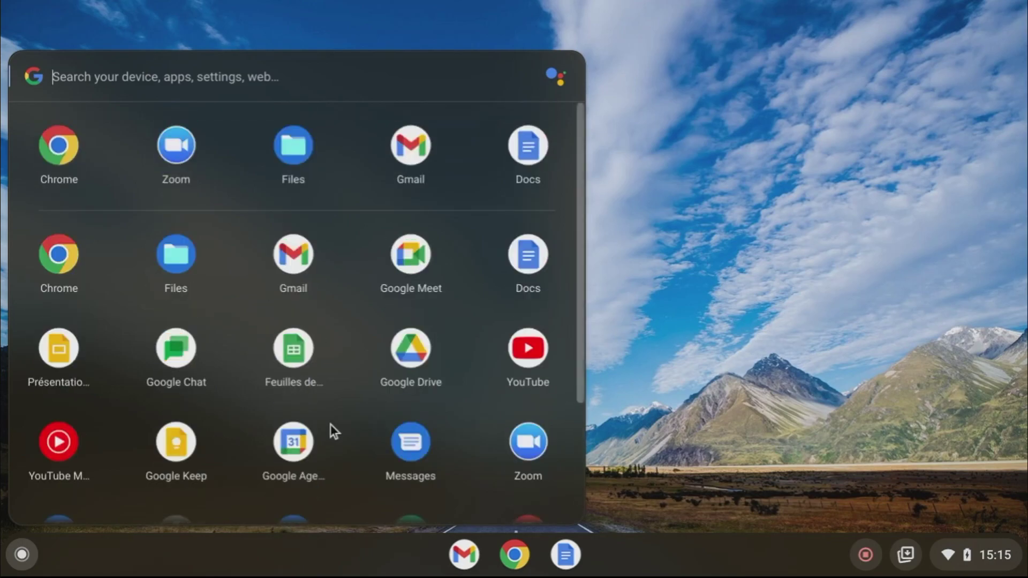
{"action": "left_click", "coordinate": [651, 188]}
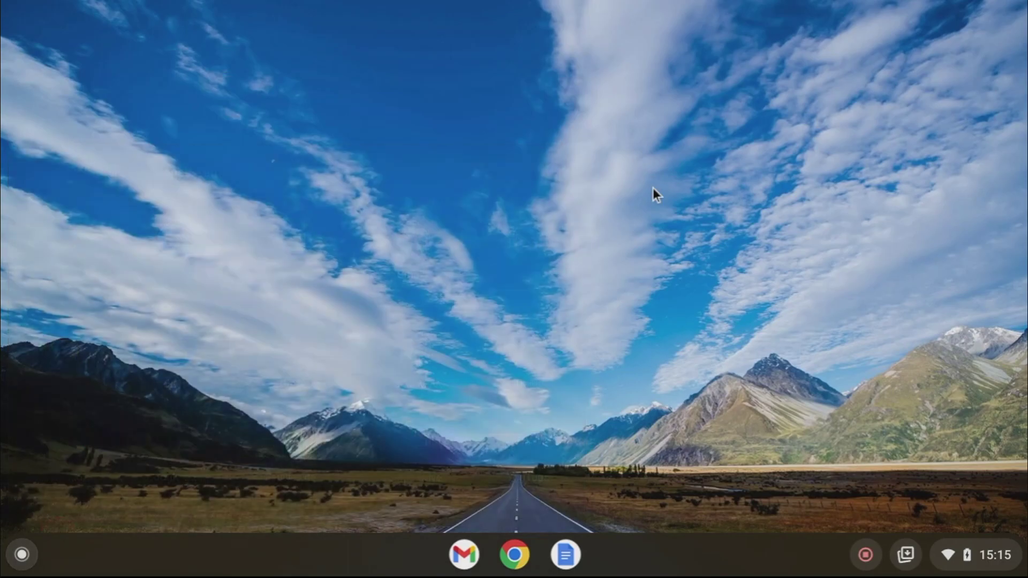
Stop the Chrome OS screen recording and close the Chrome OS Flex window to return to Windows 11
{"action": "left_click", "coordinate": [866, 555]}
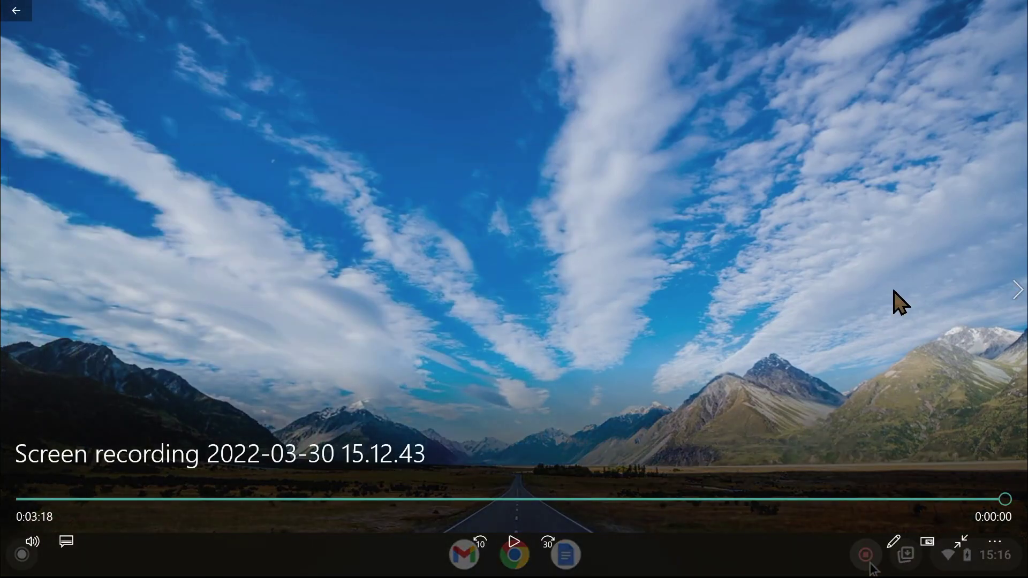
{"action": "left_click", "coordinate": [1013, 9]}
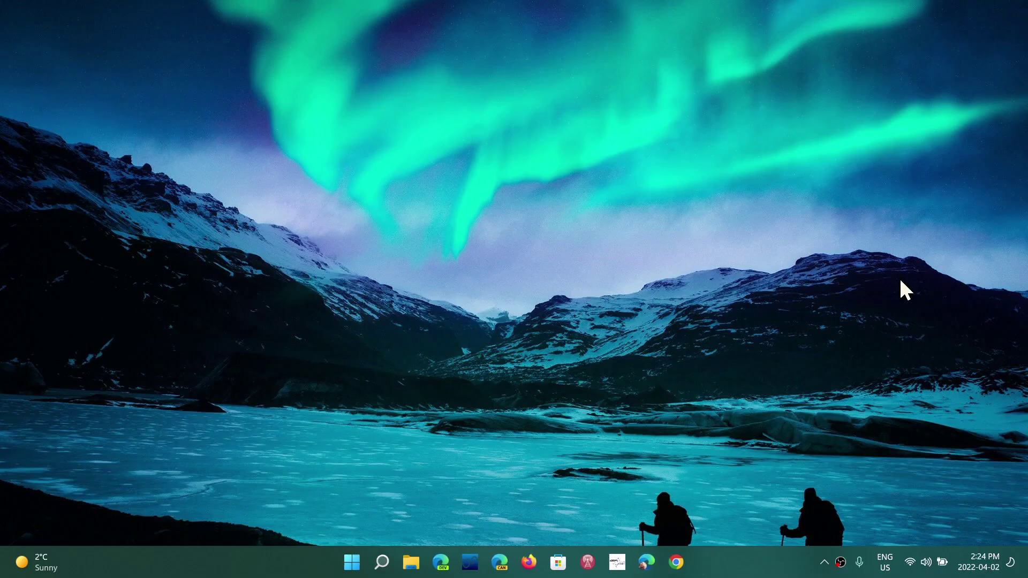